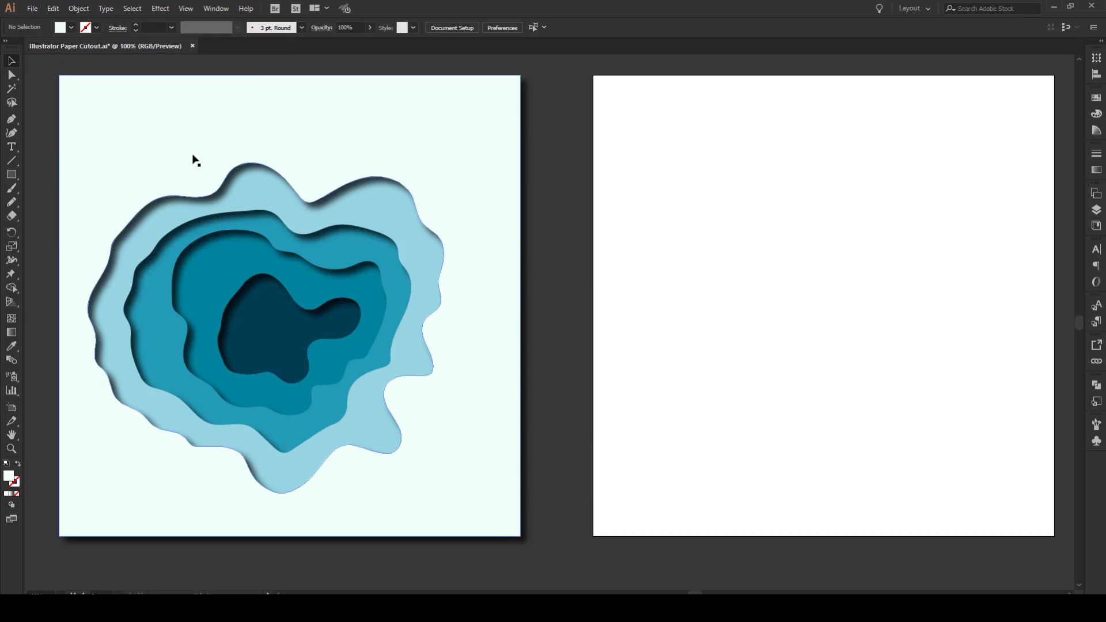
# - Draw an 800×800 pale mint rectangle filling the right artboard, then deselect it
pyautogui.press('m')
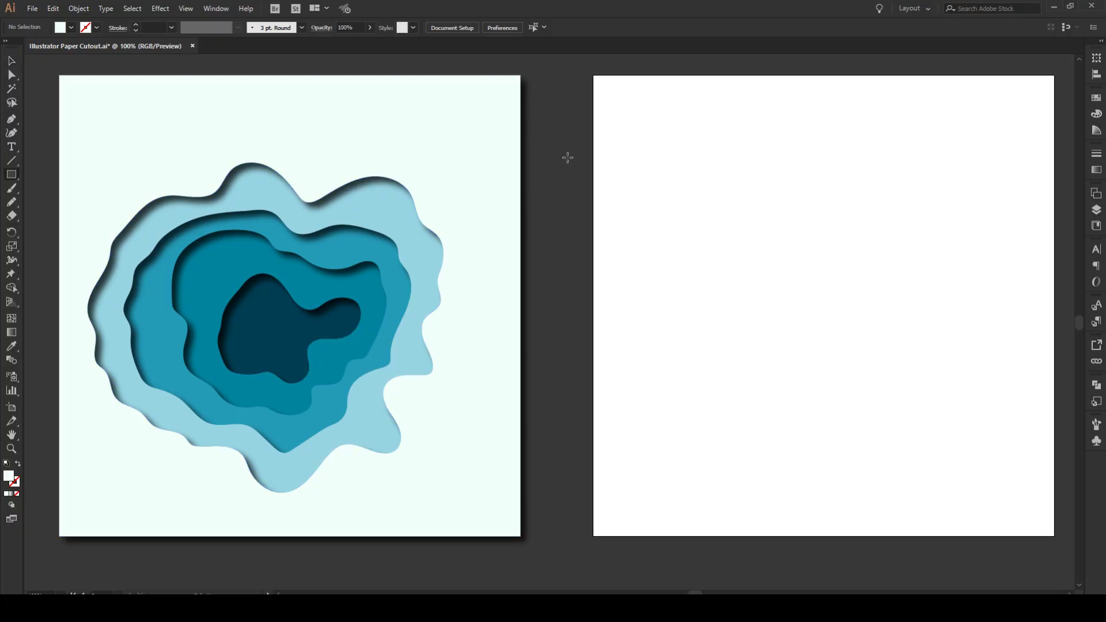
pyautogui.moveTo(593, 75); pyautogui.dragTo(1055, 536)
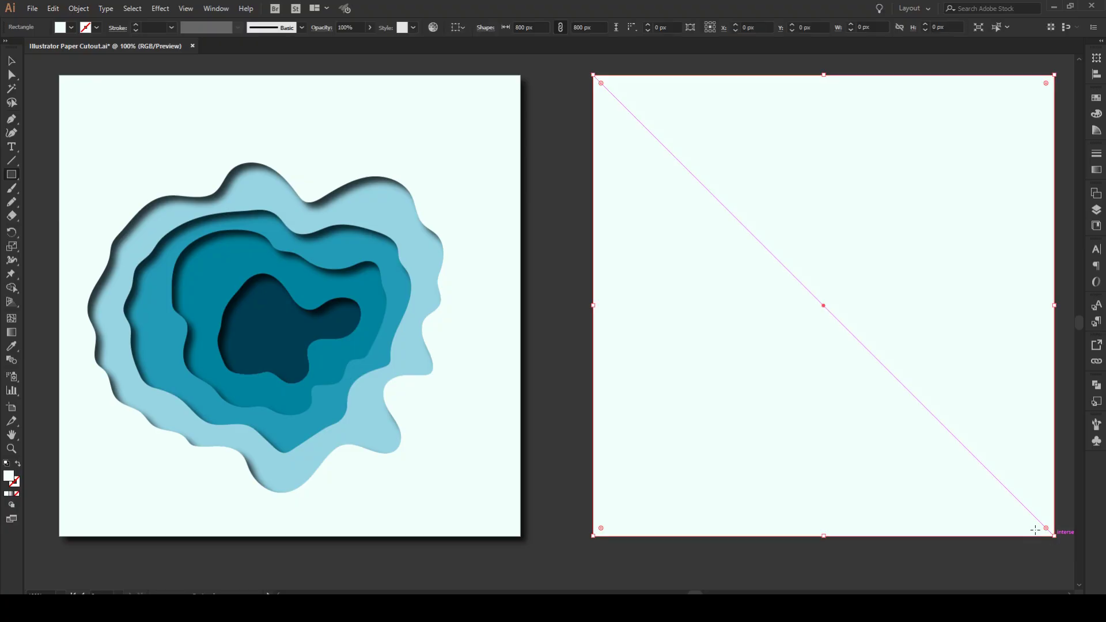
pyautogui.press('v')
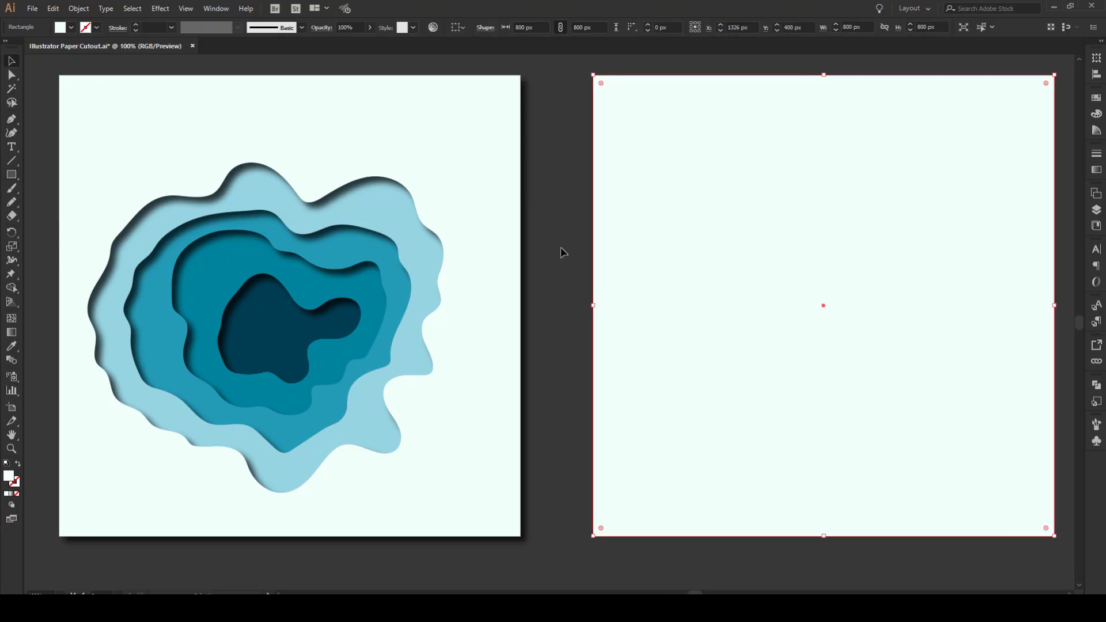
pyautogui.click(572, 182)
pyautogui.press('n')
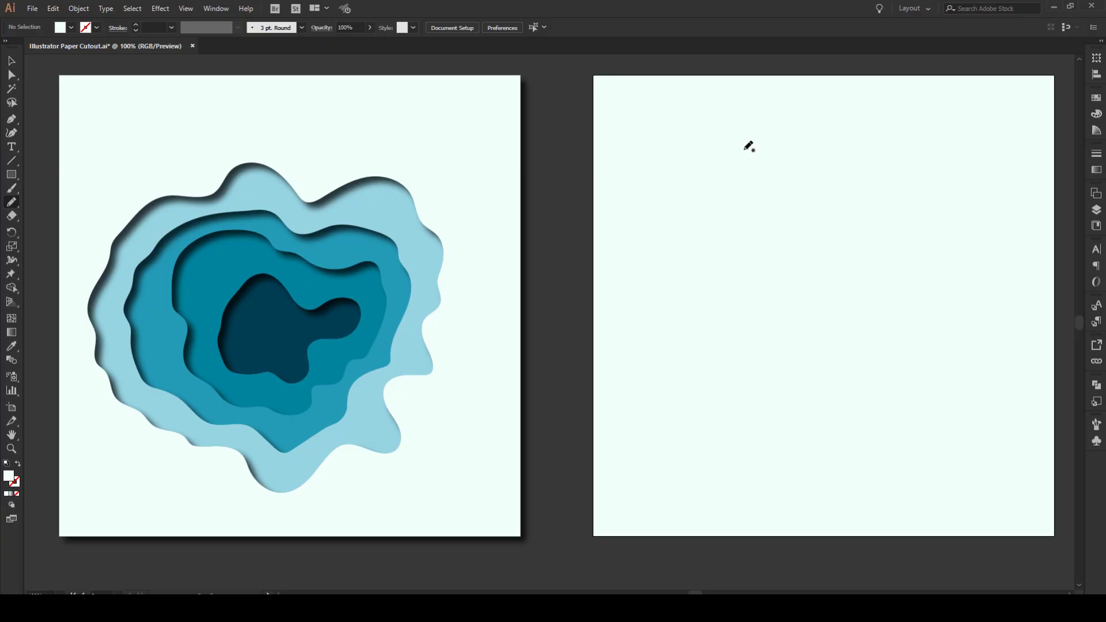
# - Pencil a large closed wavy outline on the right artboard and start a second one inside it
pyautogui.moveTo(747, 149)
pyautogui.mouseDown()
pyautogui.moveTo(699, 231)
pyautogui.moveTo(706, 254)
pyautogui.moveTo(692, 288)
pyautogui.moveTo(715, 375)
pyautogui.moveTo(770, 413)
pyautogui.moveTo(845, 414)
pyautogui.moveTo(869, 440)
pyautogui.moveTo(930, 452)
pyautogui.moveTo(954, 393)
pyautogui.moveTo(985, 387)
pyautogui.moveTo(982, 356)
pyautogui.moveTo(934, 306)
pyautogui.moveTo(935, 289)
pyautogui.moveTo(971, 273)
pyautogui.moveTo(971, 225)
pyautogui.moveTo(935, 215)
pyautogui.moveTo(902, 160)
pyautogui.moveTo(852, 166)
pyautogui.moveTo(842, 131)
pyautogui.moveTo(818, 129)
pyautogui.moveTo(795, 151)
pyautogui.moveTo(755, 137)
pyautogui.moveTo(749, 147)
pyautogui.mouseUp()
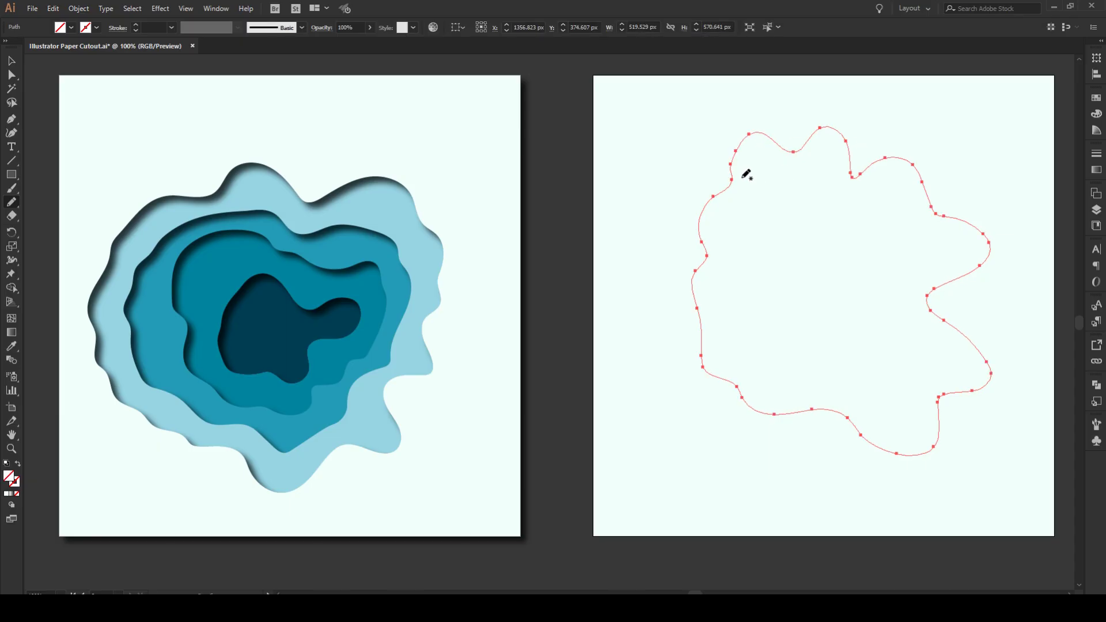
pyautogui.moveTo(769, 170)
pyautogui.mouseDown()
pyautogui.moveTo(741, 199)
pyautogui.moveTo(731, 261)
pyautogui.moveTo(747, 298)
pyautogui.moveTo(744, 333)
pyautogui.moveTo(770, 368)
pyautogui.moveTo(819, 369)
pyautogui.moveTo(852, 397)
pyautogui.moveTo(868, 393)
pyautogui.moveTo(876, 368)
pyautogui.moveTo(917, 373)
pyautogui.moveTo(923, 361)
pyautogui.moveTo(884, 313)
pyautogui.moveTo(911, 257)
pyautogui.moveTo(902, 233)
pyautogui.moveTo(856, 225)
pyautogui.moveTo(824, 186)
pyautogui.moveTo(775, 168)
pyautogui.mouseUp()
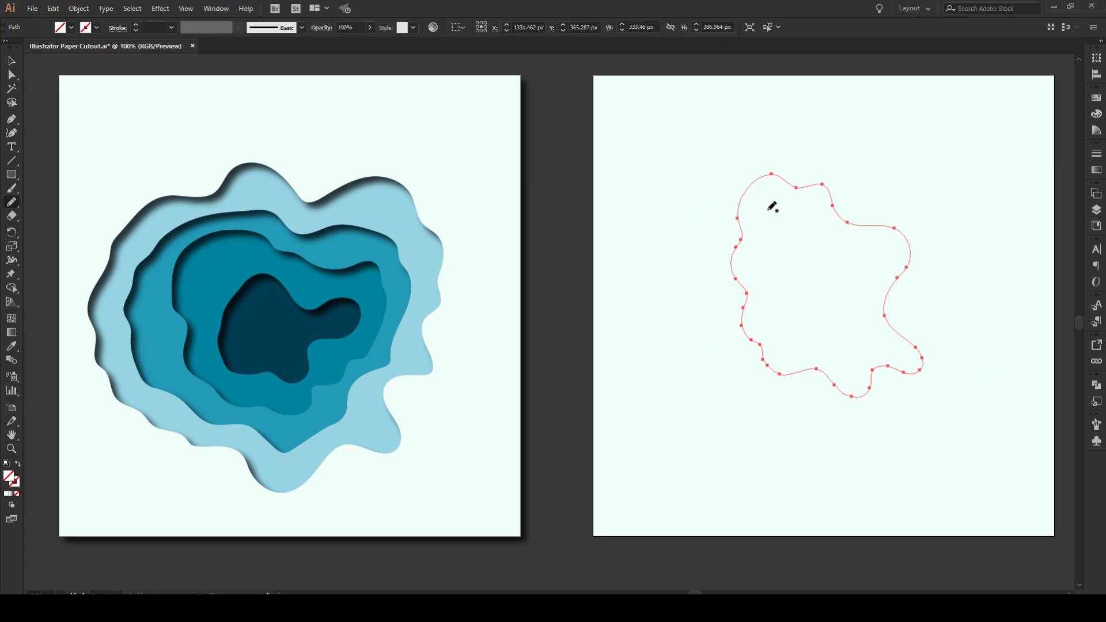
# - Pencil smaller closed wavy outlines nested inside, giving four contours in total
pyautogui.moveTo(768, 211)
pyautogui.mouseDown()
pyautogui.moveTo(782, 314)
pyautogui.moveTo(843, 364)
pyautogui.moveTo(884, 349)
pyautogui.moveTo(864, 294)
pyautogui.moveTo(874, 260)
pyautogui.moveTo(806, 203)
pyautogui.moveTo(781, 198)
pyautogui.moveTo(802, 258)
pyautogui.moveTo(799, 293)
pyautogui.moveTo(838, 341)
pyautogui.moveTo(858, 341)
pyautogui.moveTo(840, 296)
pyautogui.moveTo(852, 266)
pyautogui.moveTo(791, 217)
pyautogui.mouseUp()
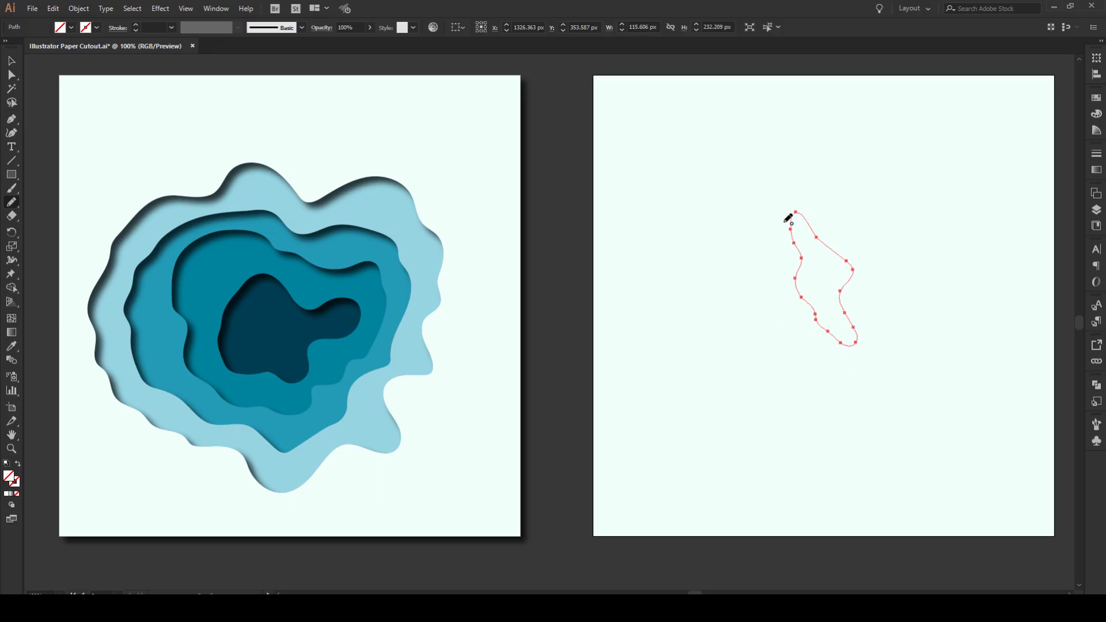
# - Select the mint background and all four outlines and split them with Pathfinder Divide
pyautogui.press('v')
pyautogui.moveTo(555, 140); pyautogui.dragTo(1019, 505)
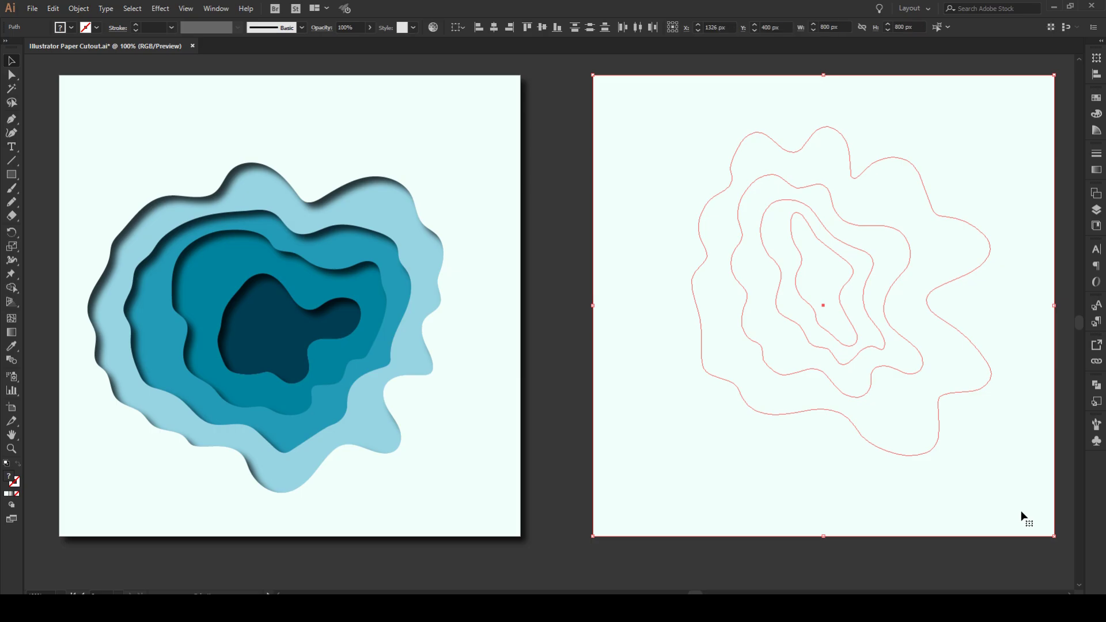
pyautogui.click(1096, 387)
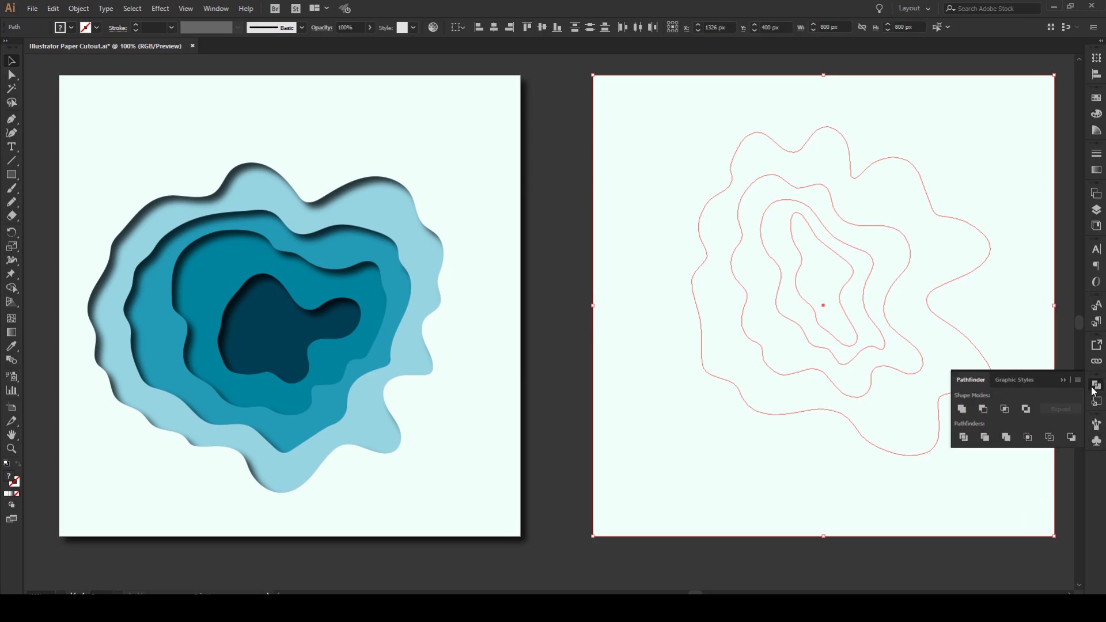
pyautogui.click(964, 438)
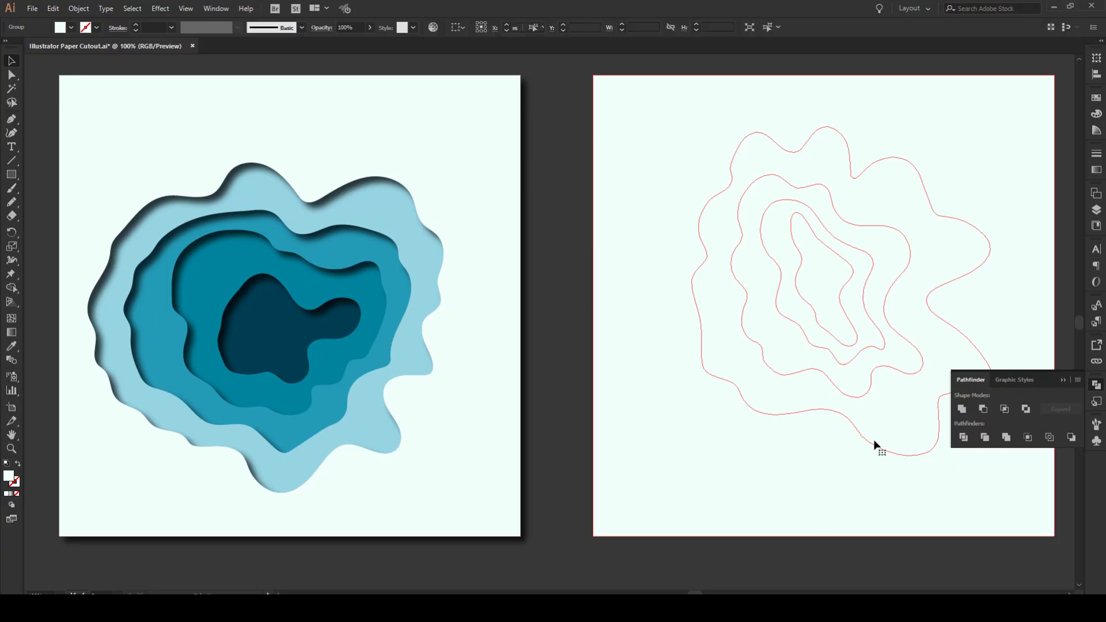
pyautogui.rightClick(822, 488)
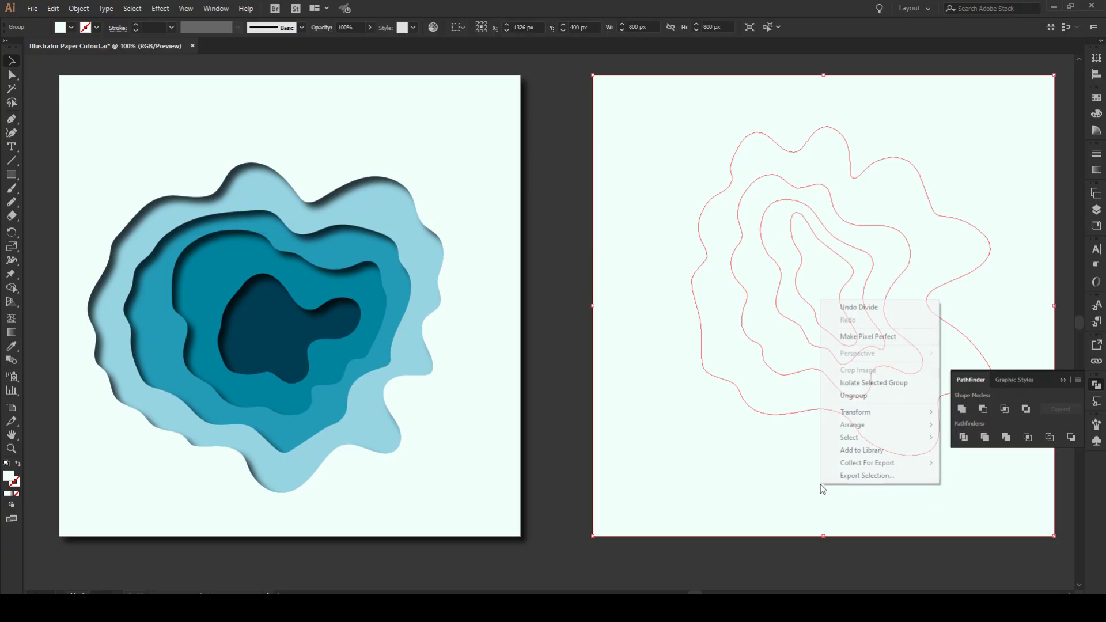
# - Ungroup the divided pieces, delete a stray piece, and select the innermost shape
pyautogui.click(865, 396)
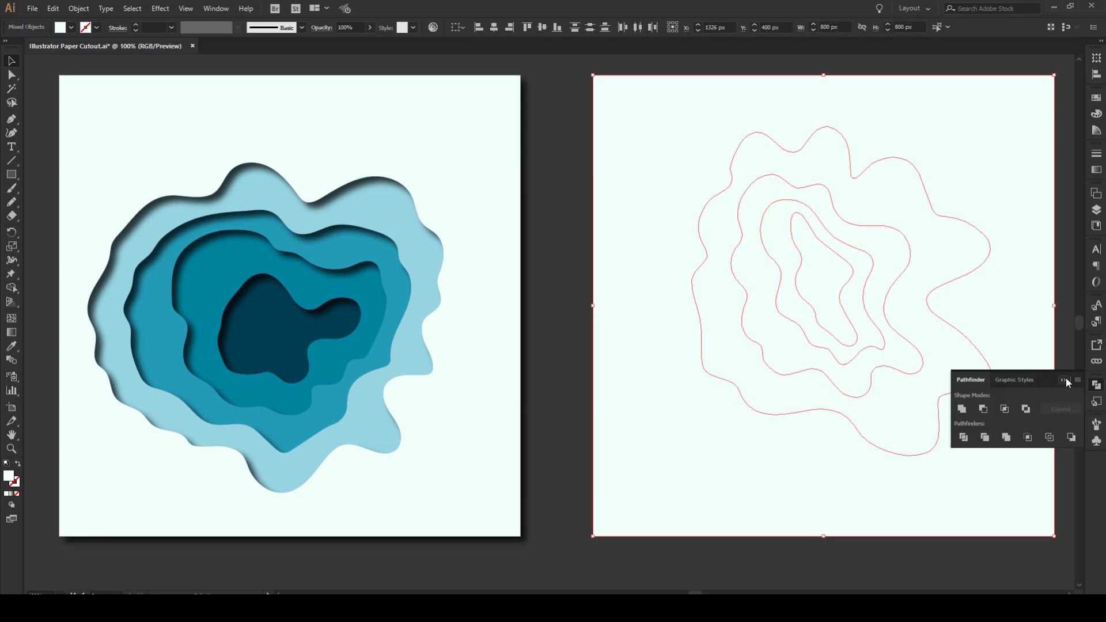
pyautogui.click(1064, 380)
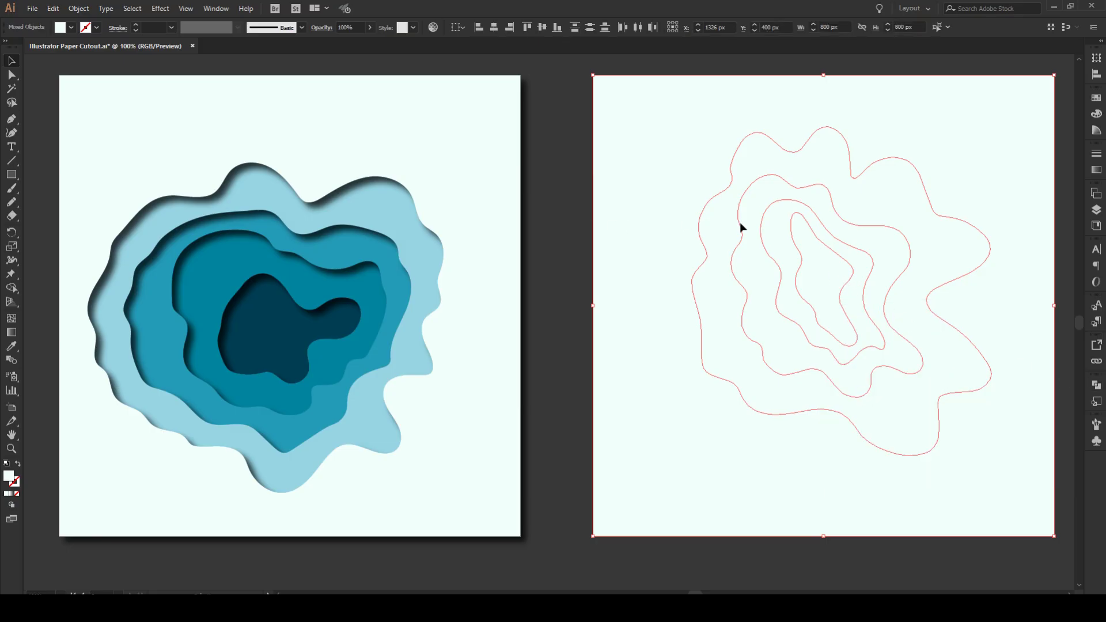
pyautogui.keyDown('shift'); pyautogui.click(826, 263); pyautogui.keyUp('shift')
pyautogui.press('Delete')
pyautogui.click(825, 263)
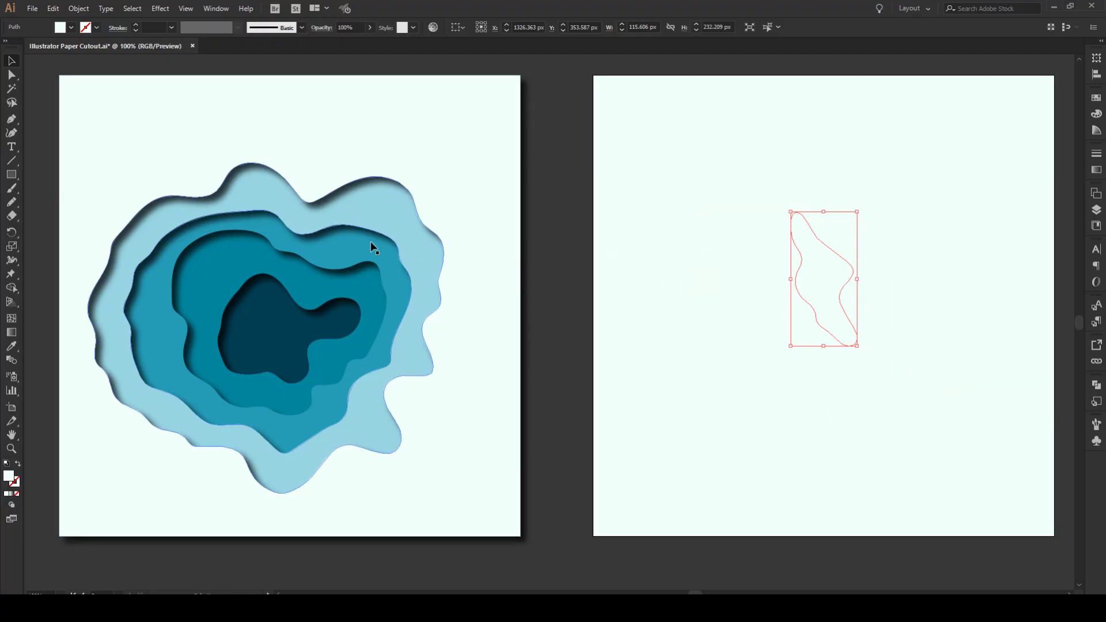
# - Eyedropper the example's dark navy onto the innermost piece and medium teal onto the next ring
pyautogui.press('i')
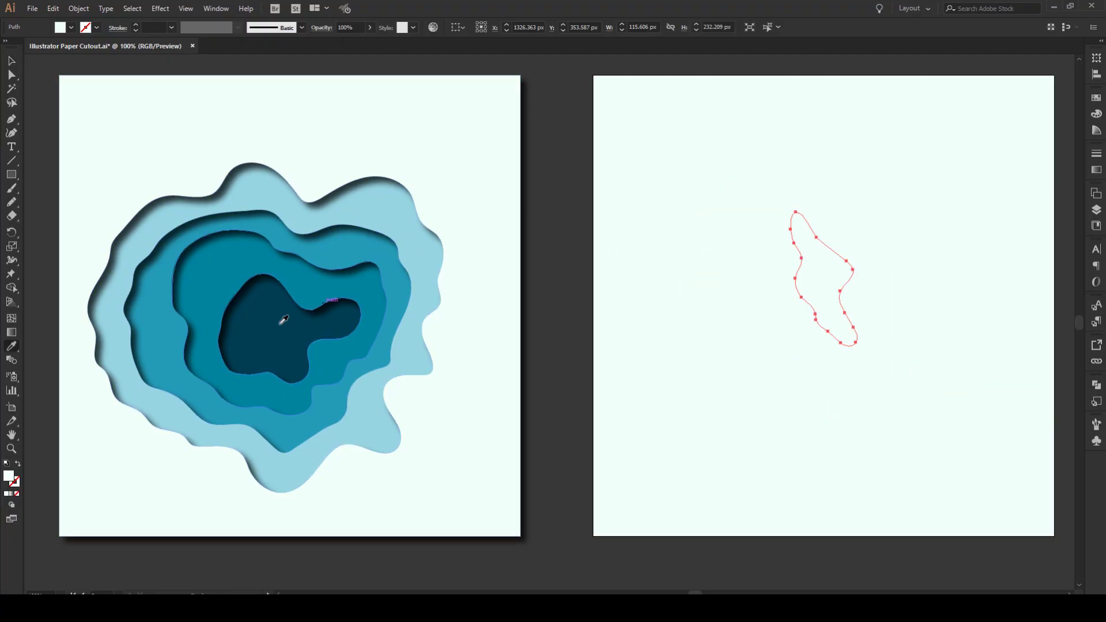
pyautogui.click(274, 321)
pyautogui.press('v')
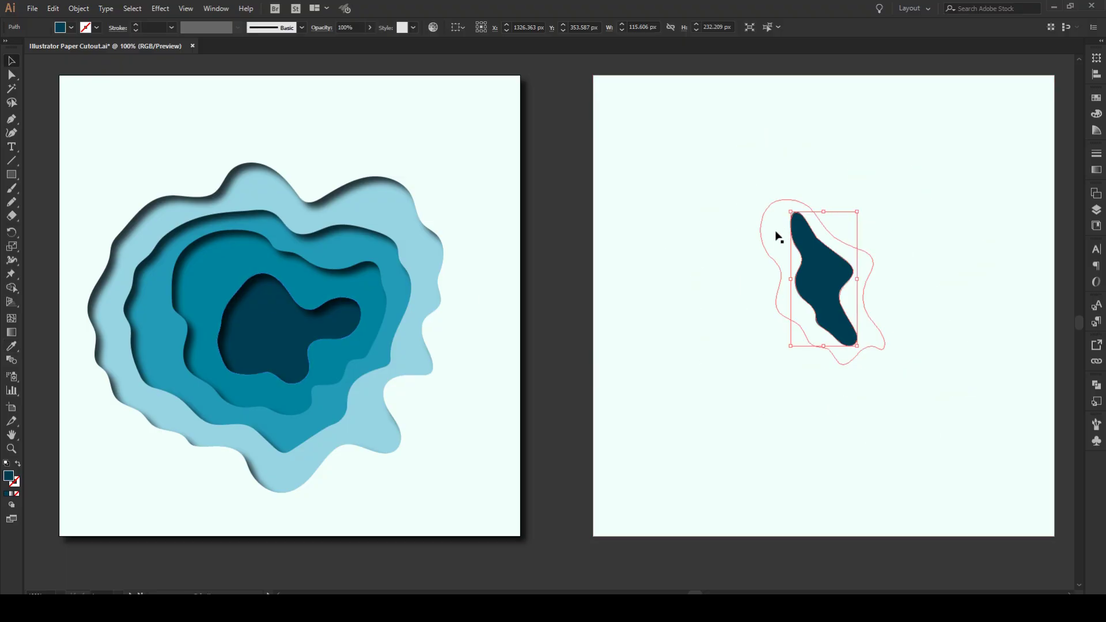
pyautogui.click(777, 236)
pyautogui.press('i')
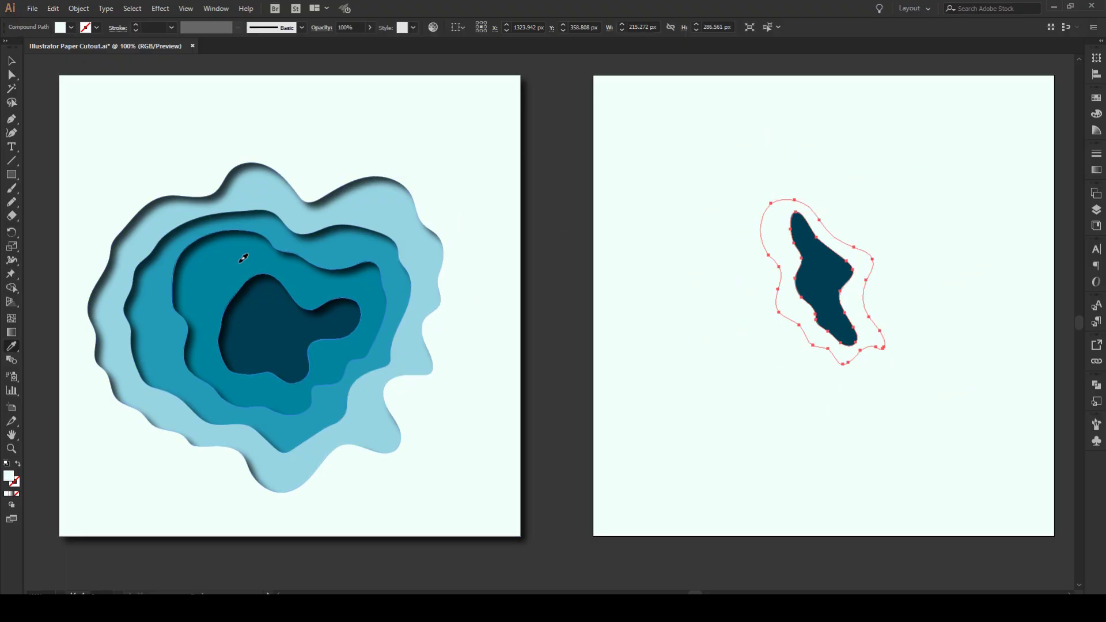
pyautogui.click(242, 254)
# - Eyedropper teal onto the next ring and light blue onto the outermost ring, then deselect
pyautogui.press('v')
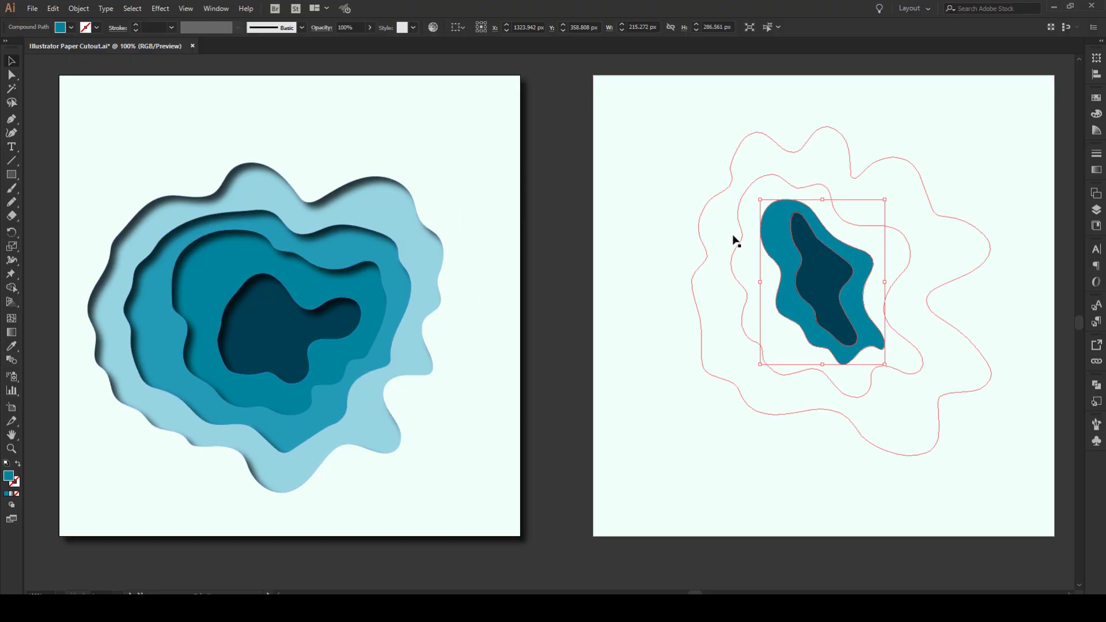
pyautogui.click(744, 252)
pyautogui.press('i')
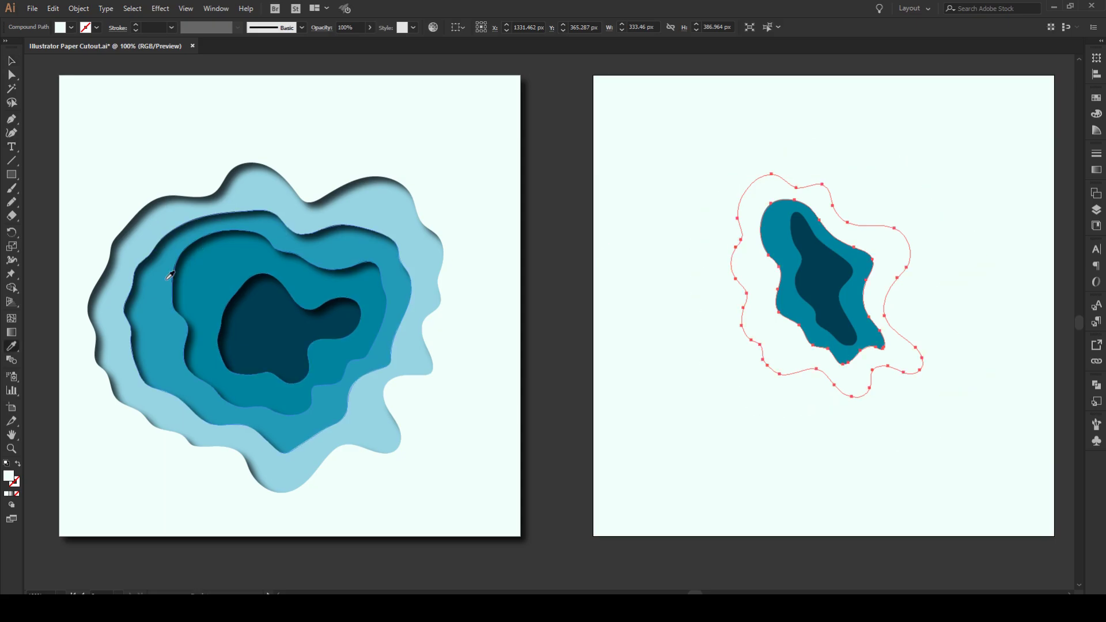
pyautogui.click(162, 282)
pyautogui.press('v')
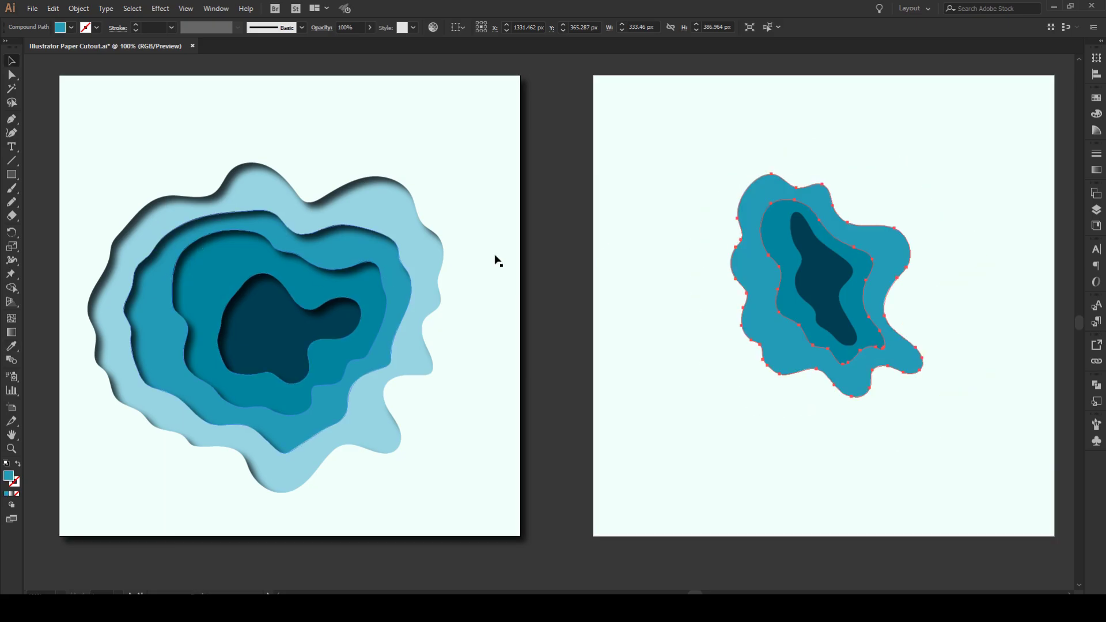
pyautogui.click(718, 241)
pyautogui.press('i')
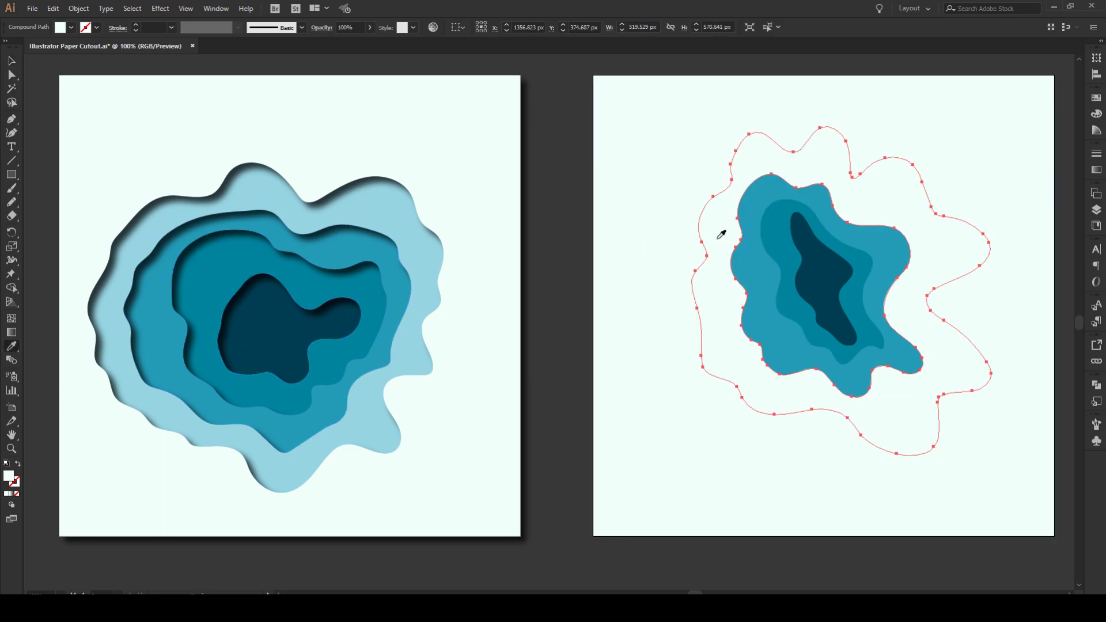
pyautogui.click(139, 240)
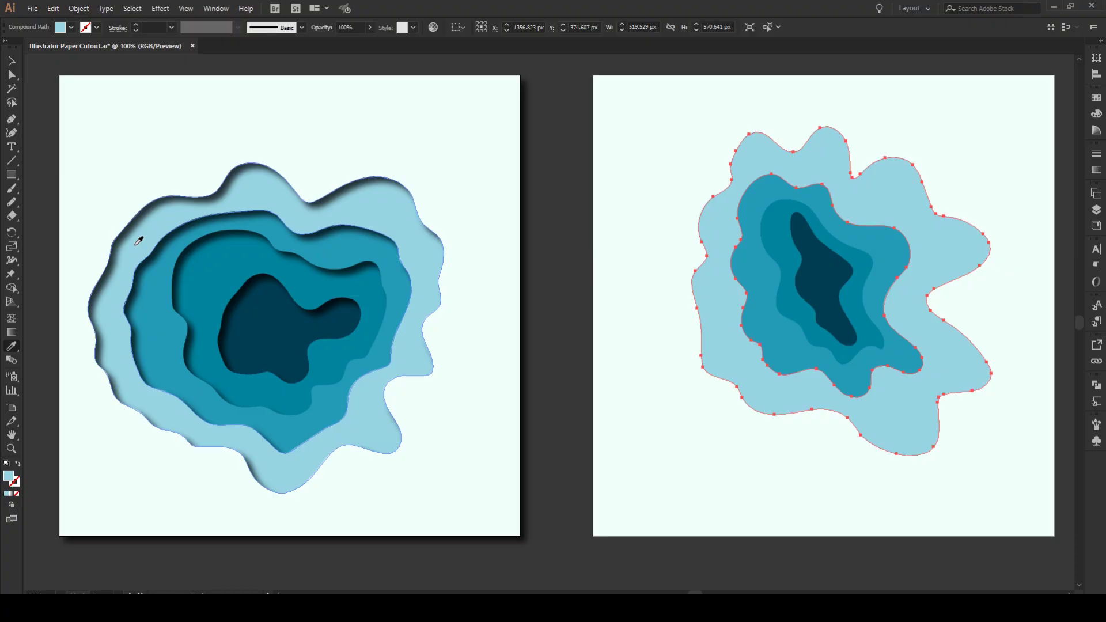
pyautogui.press('v')
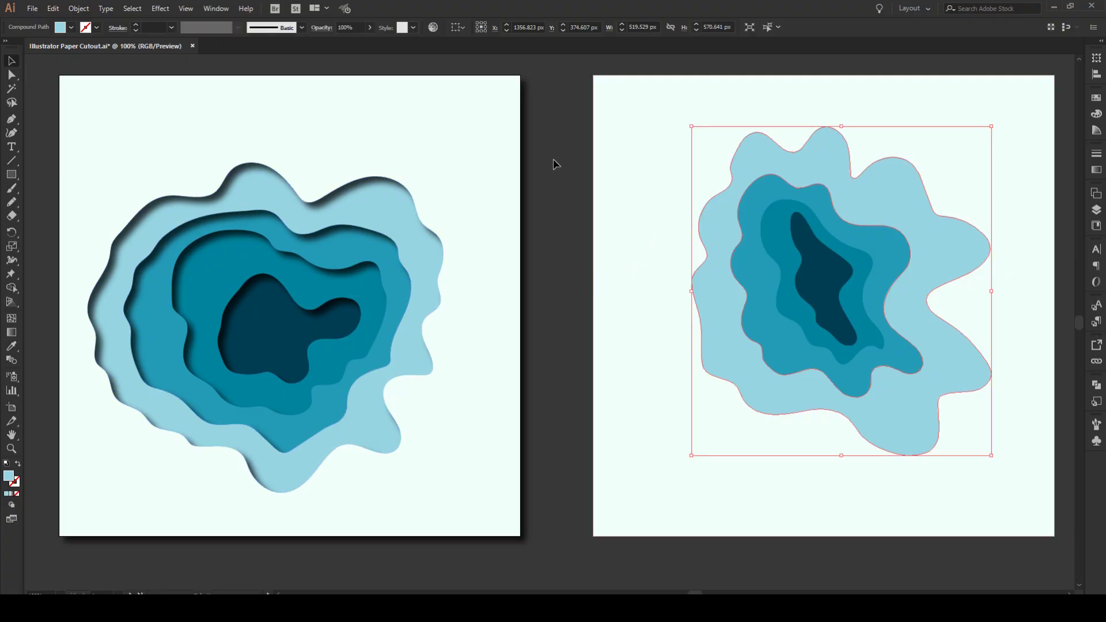
pyautogui.click(555, 164)
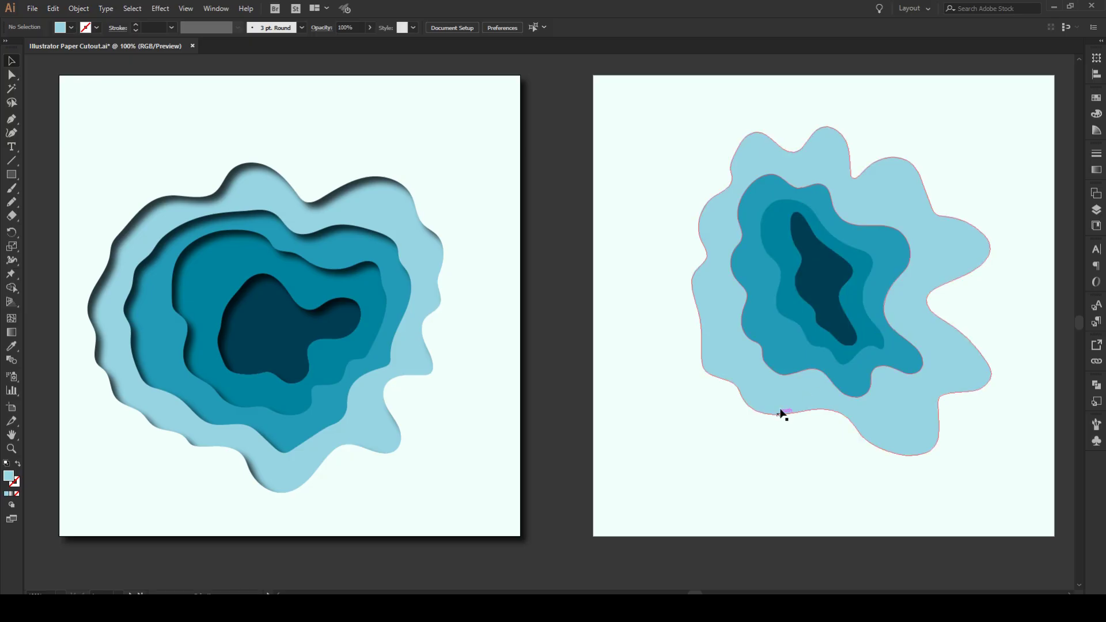
# - Select all nested shapes plus the background square and open Effect > Stylize > Drop Shadow
pyautogui.click(770, 266)
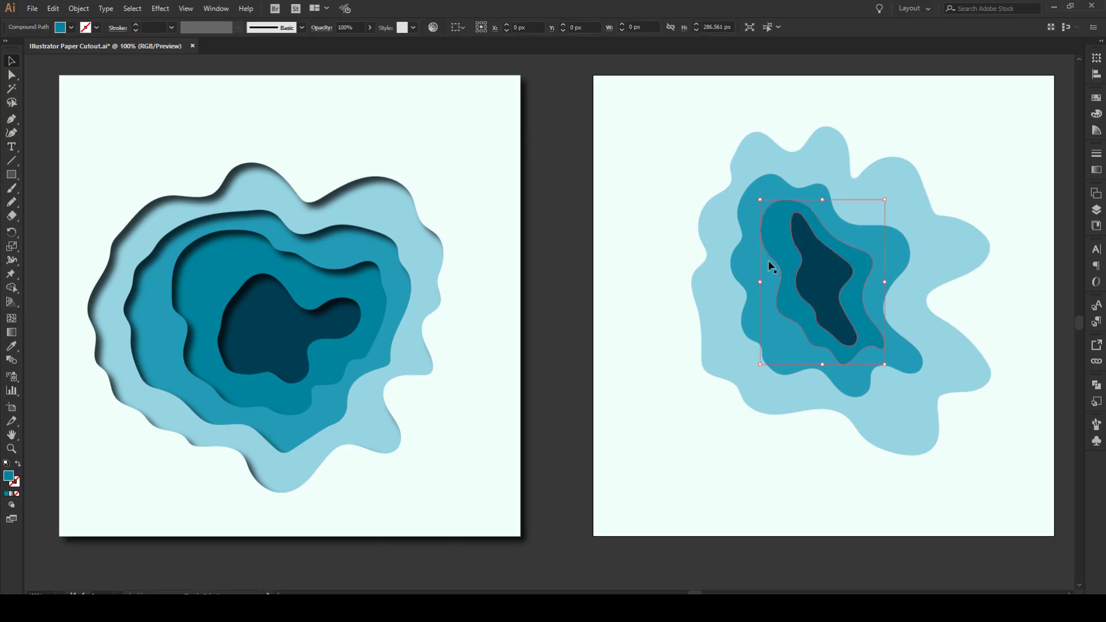
pyautogui.keyDown('shift'); pyautogui.click(741, 272); pyautogui.keyUp('shift')
pyautogui.keyDown('shift'); pyautogui.click(709, 295); pyautogui.keyUp('shift')
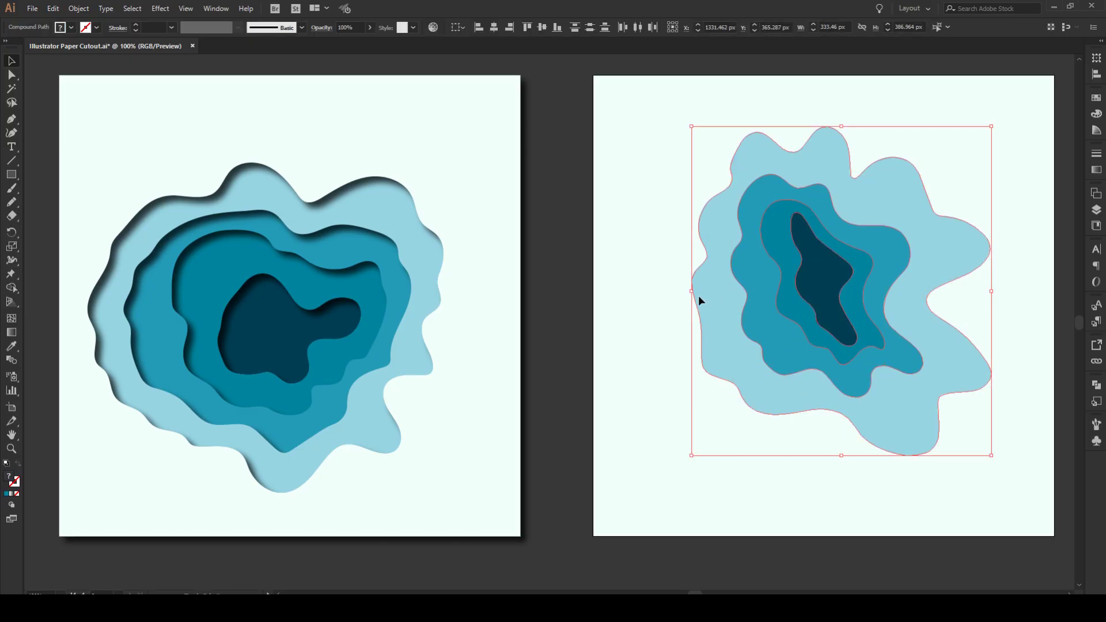
pyautogui.keyDown('shift'); pyautogui.click(641, 304); pyautogui.keyUp('shift')
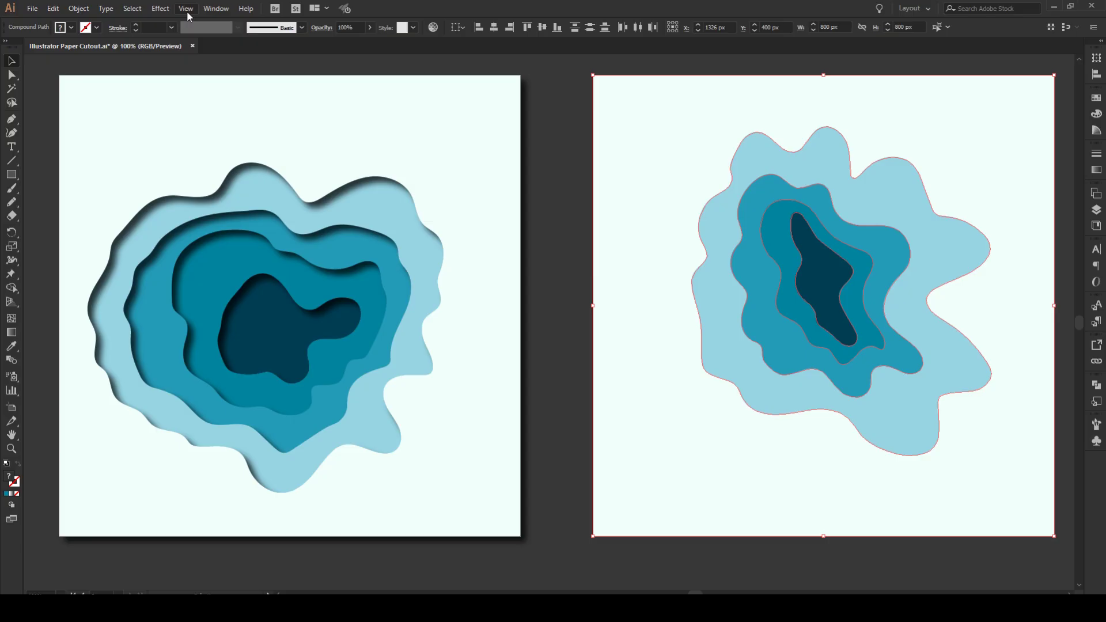
pyautogui.click(160, 8)
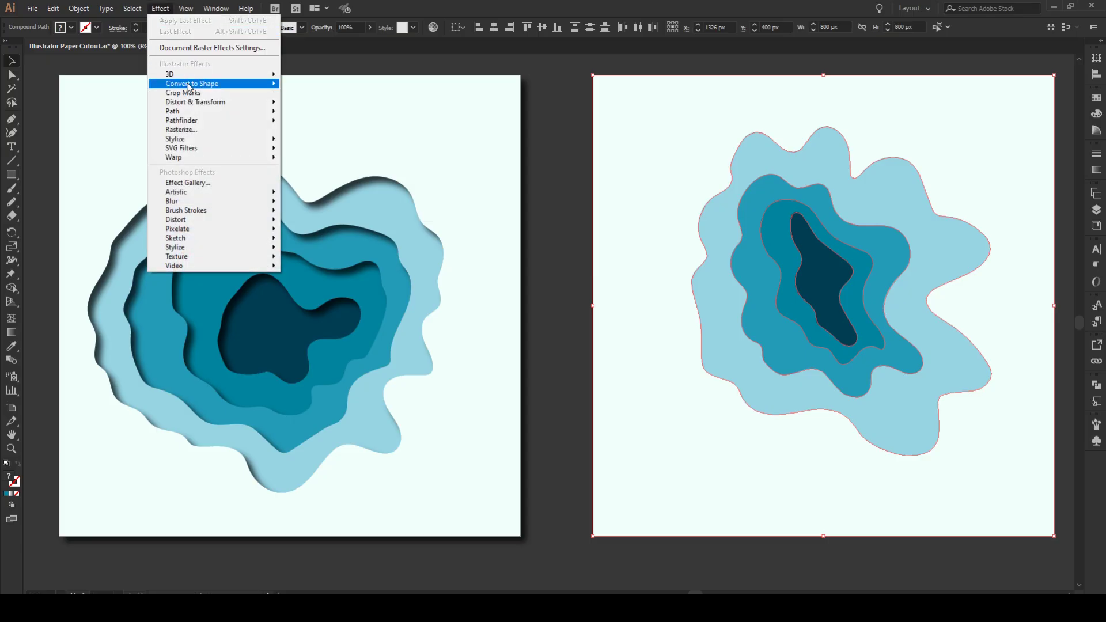
pyautogui.moveTo(198, 143)
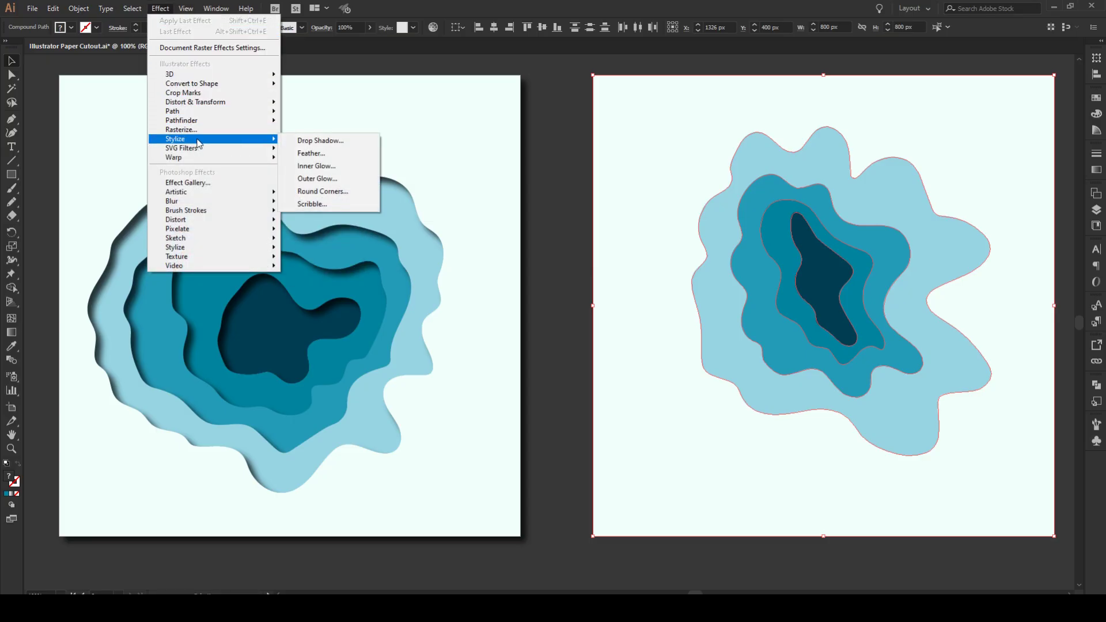
pyautogui.click(319, 140)
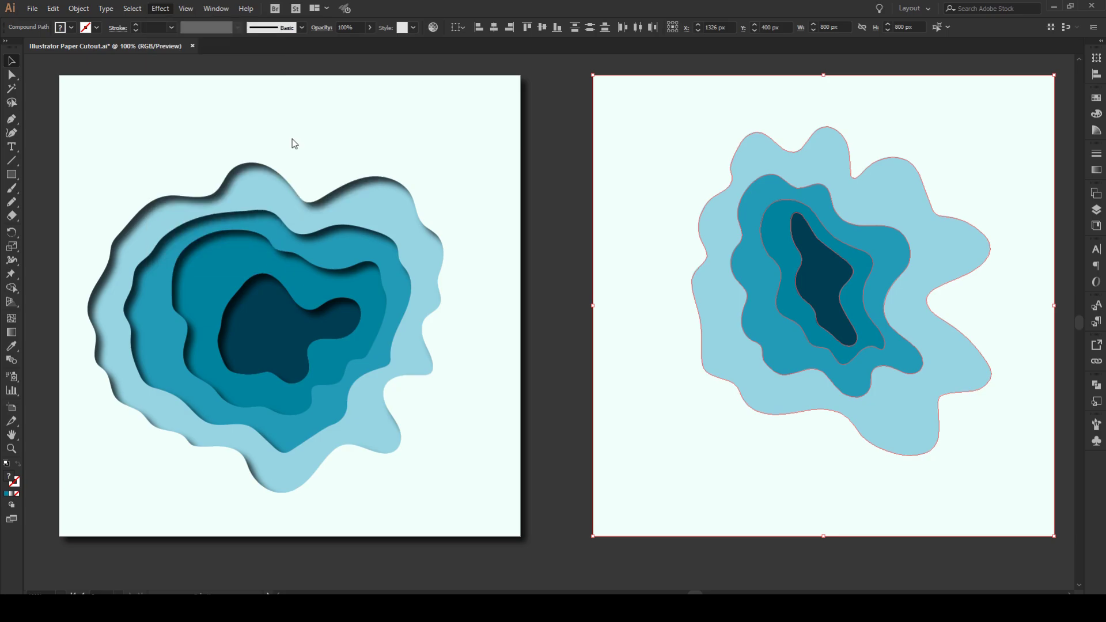
# - Apply a previewed drop shadow with 10 px X and Y offsets, 75% opacity and 5 px blur
pyautogui.moveTo(101, 12); pyautogui.dragTo(490, 57)
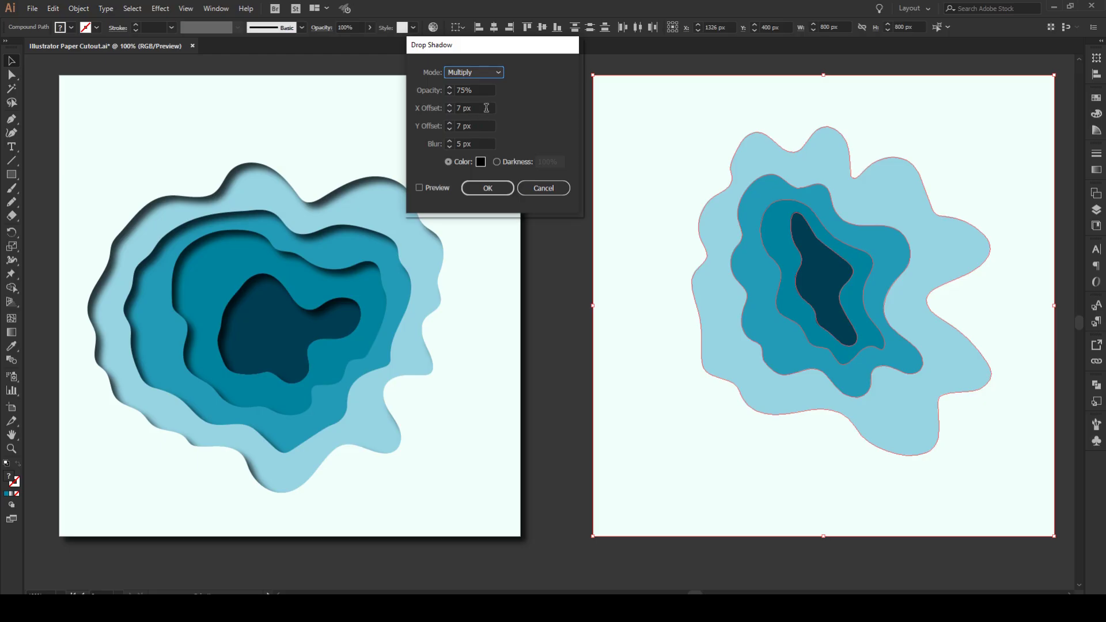
pyautogui.click(420, 188)
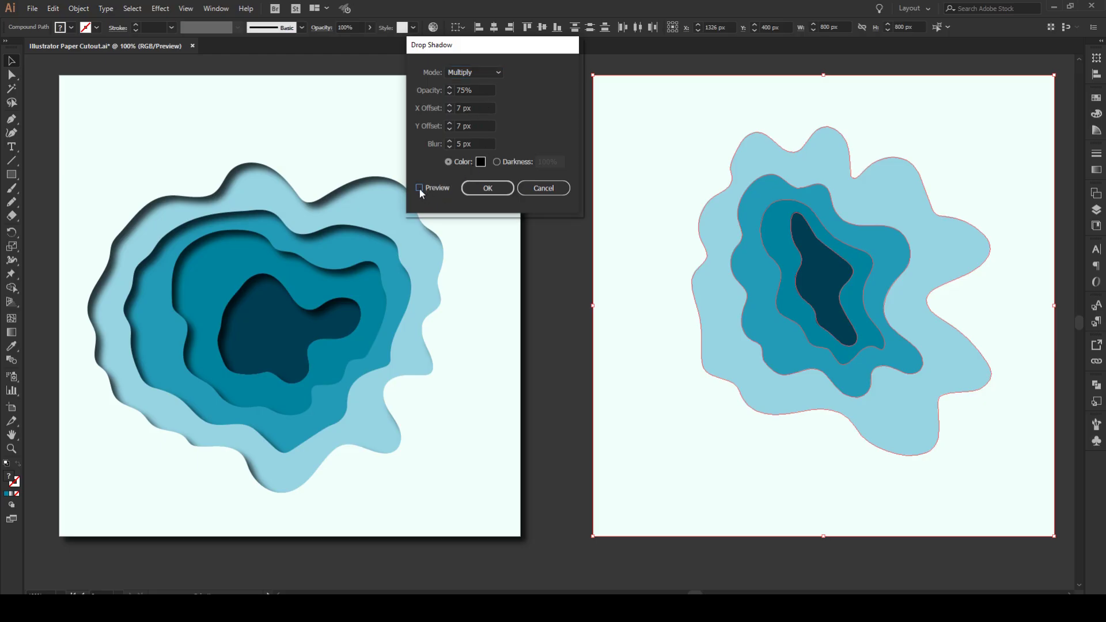
pyautogui.click(419, 188)
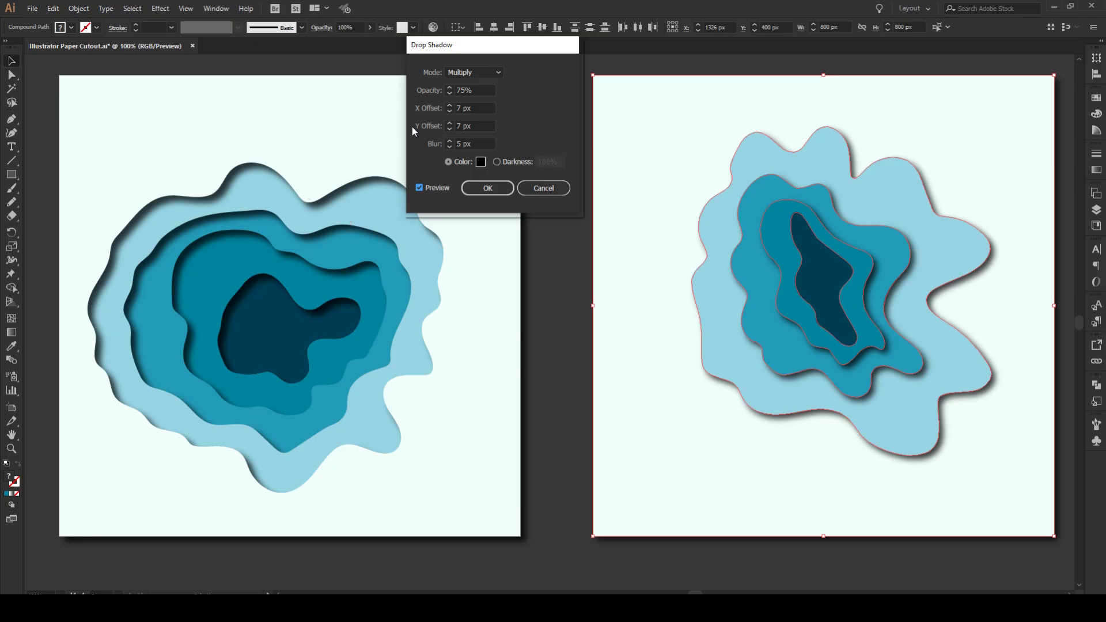
pyautogui.moveTo(480, 109); pyautogui.dragTo(448, 115)
pyautogui.press('Tab')
pyautogui.write('10')
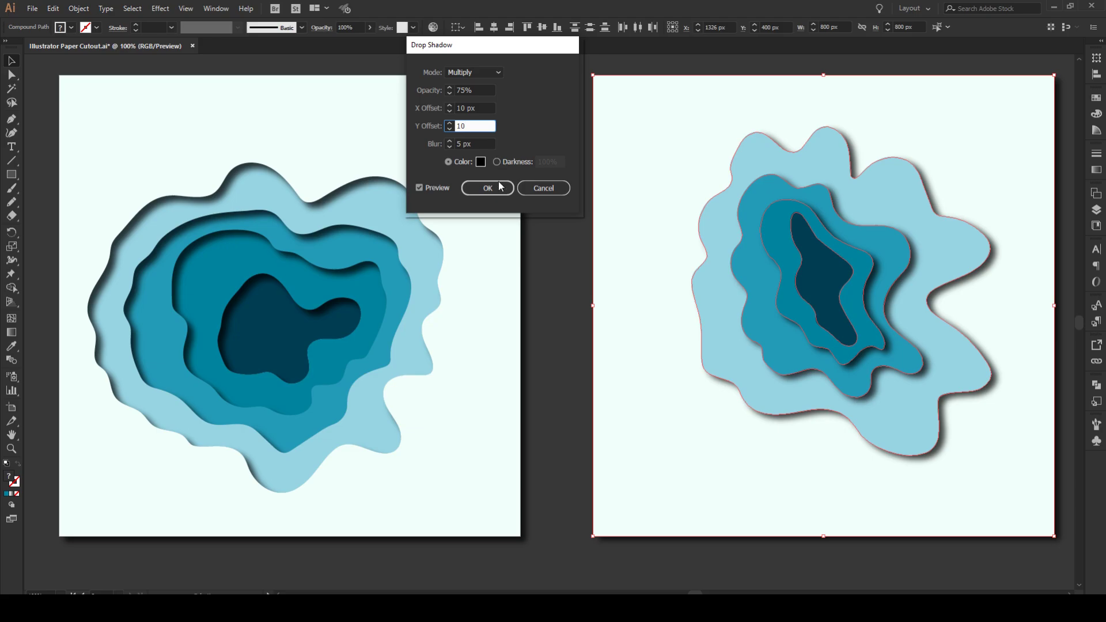
pyautogui.click(492, 188)
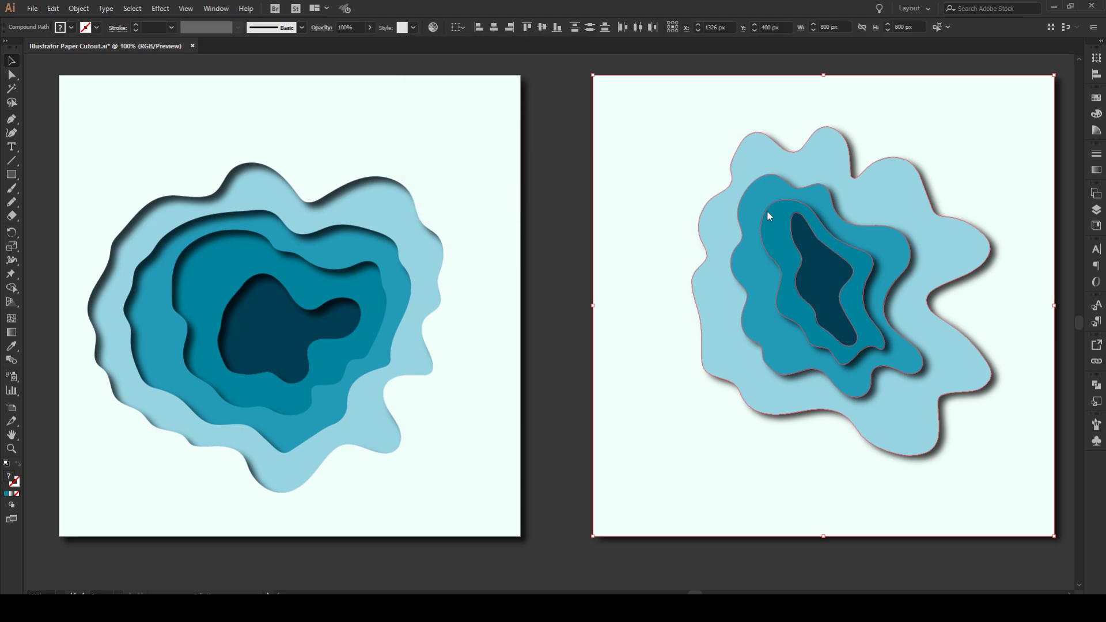
# - Select the innermost dark shape and its surrounding ring and apply Ctrl+8 (Make Compound Path)
pyautogui.click(905, 68)
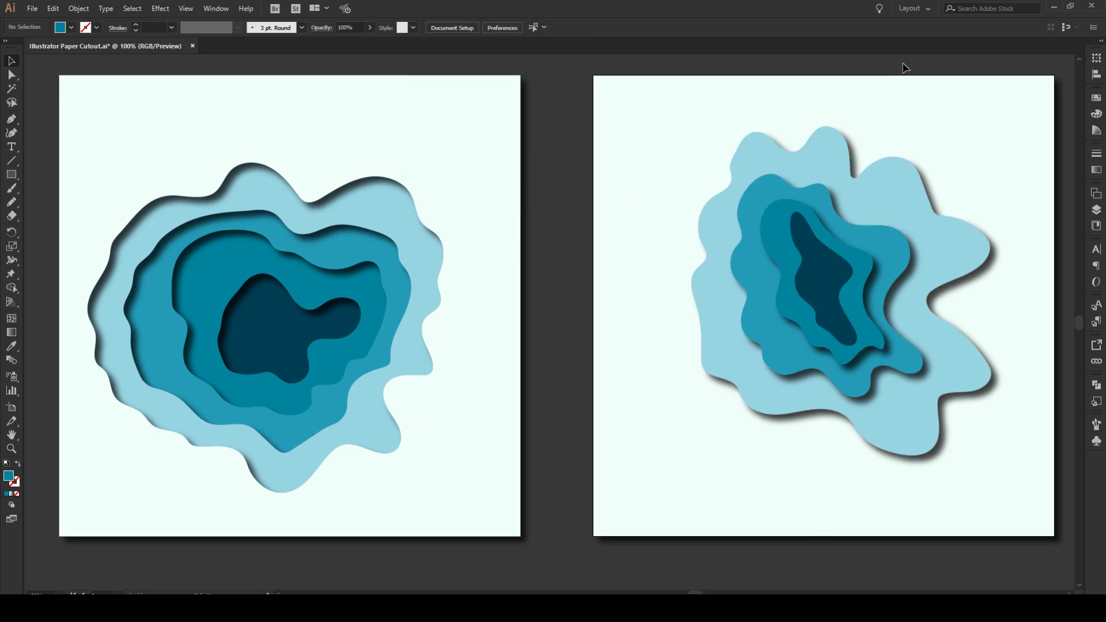
pyautogui.click(828, 275)
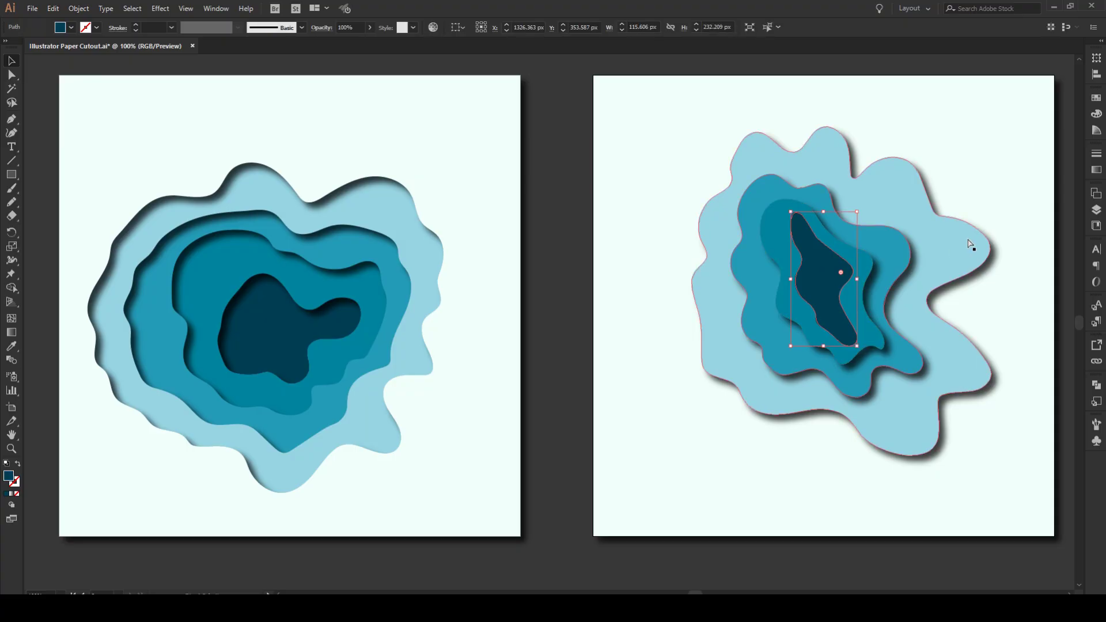
pyautogui.press('a')
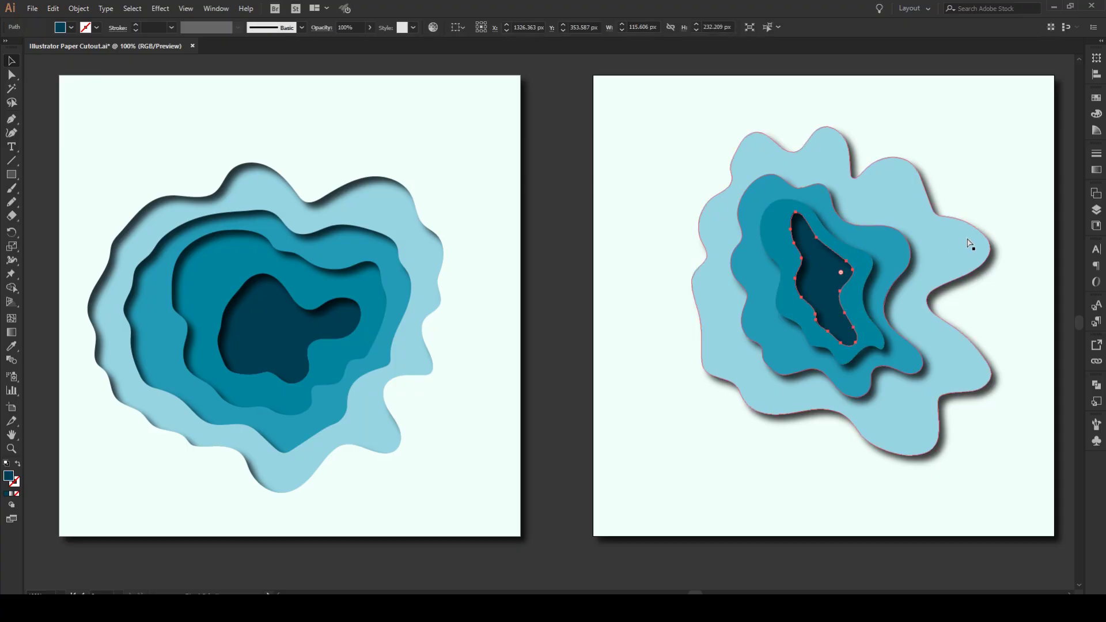
pyautogui.keyDown('shift'); pyautogui.click(786, 248); pyautogui.keyUp('shift')
pyautogui.hotkey('ctrl', '8')
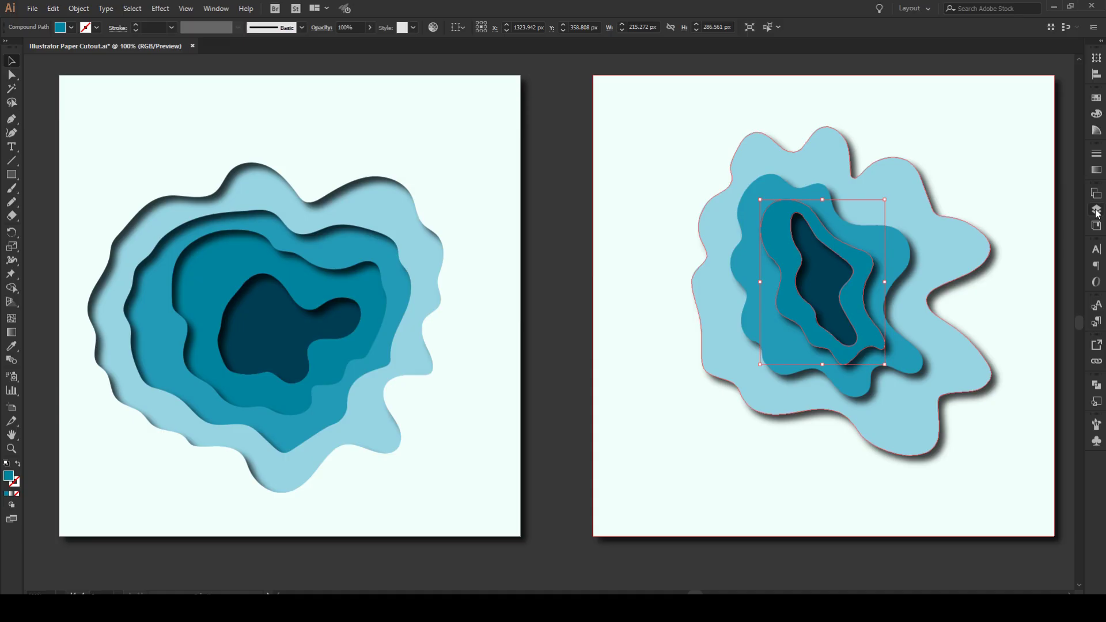
# - Reorder the Layer 2 sublayers so the mint frame sits on top, then deselect
pyautogui.click(1097, 210)
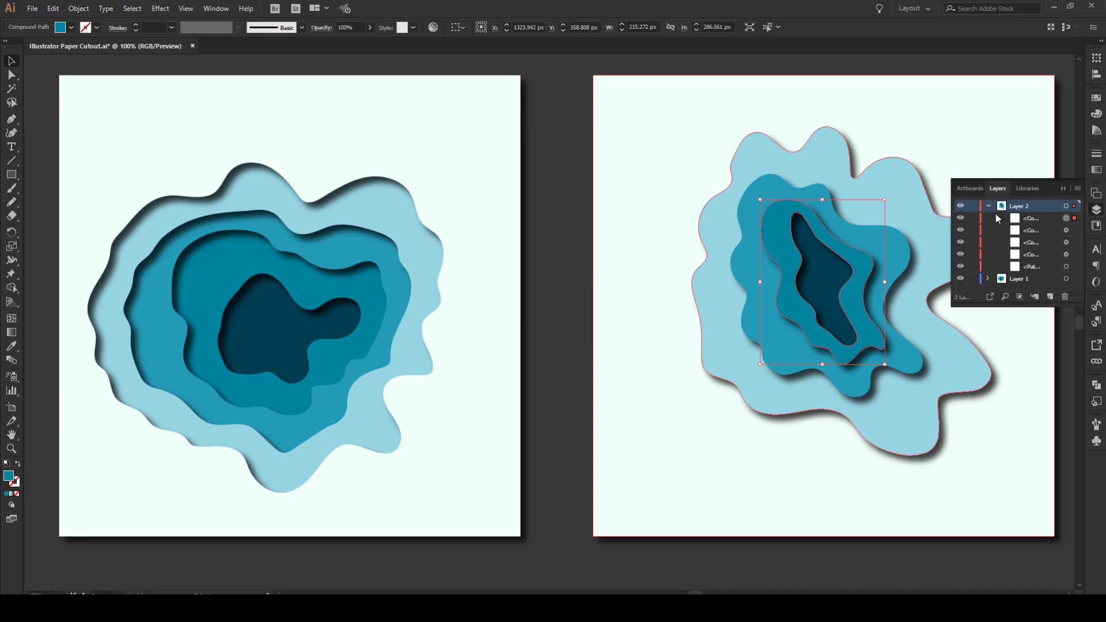
pyautogui.moveTo(1025, 218); pyautogui.dragTo(1032, 251)
pyautogui.click(1030, 219)
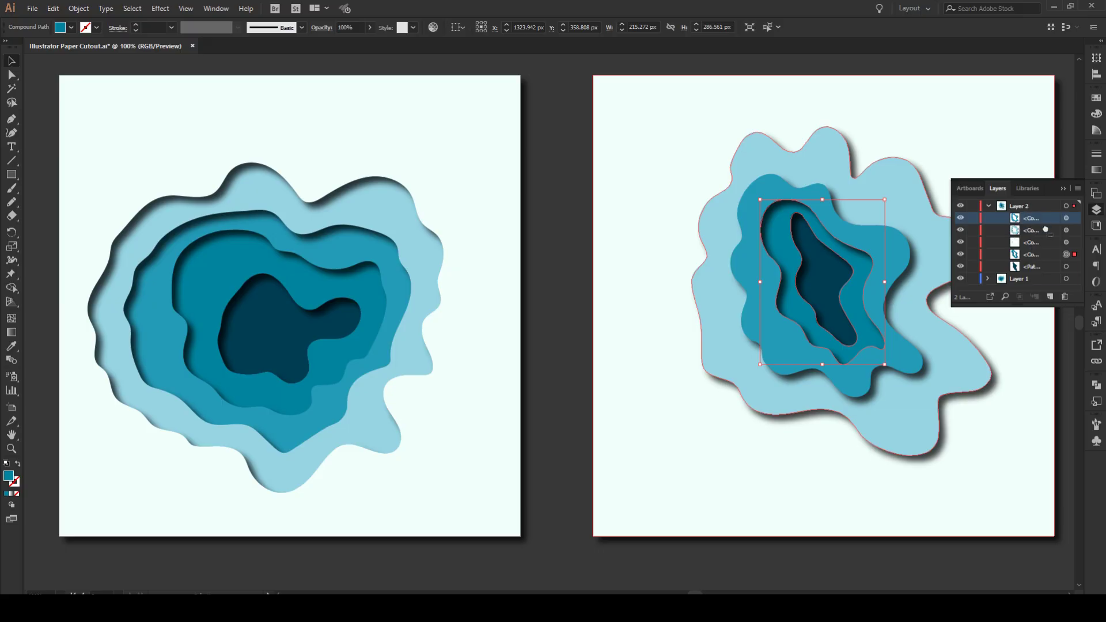
pyautogui.moveTo(1046, 230)
pyautogui.mouseDown()
pyautogui.moveTo(1046, 248)
pyautogui.moveTo(1046, 226)
pyautogui.moveTo(1046, 237)
pyautogui.mouseUp()
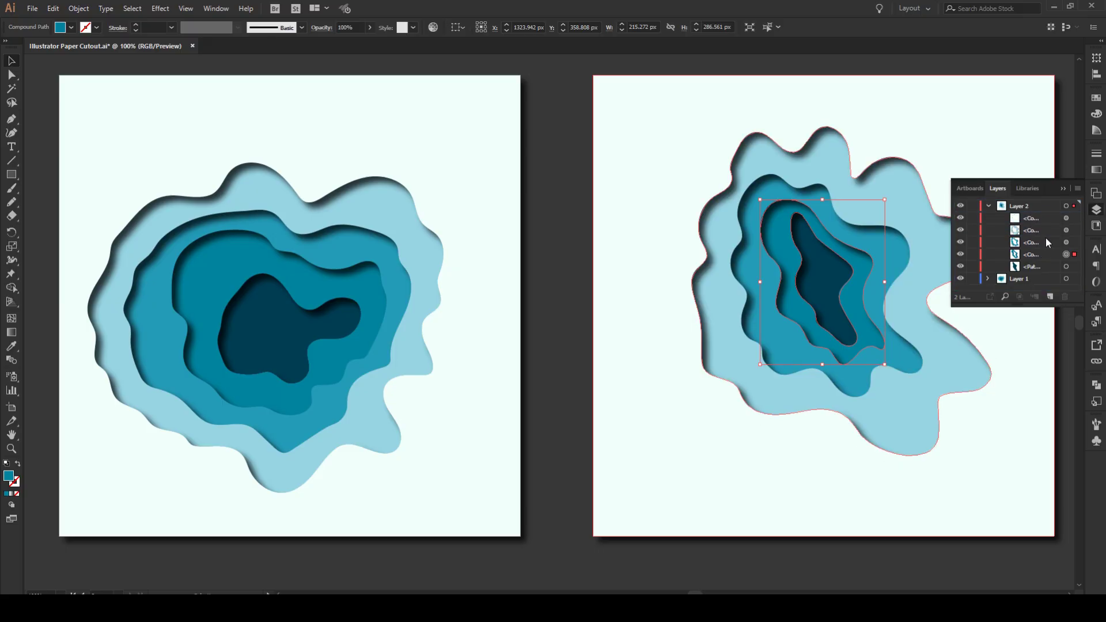
pyautogui.click(604, 183)
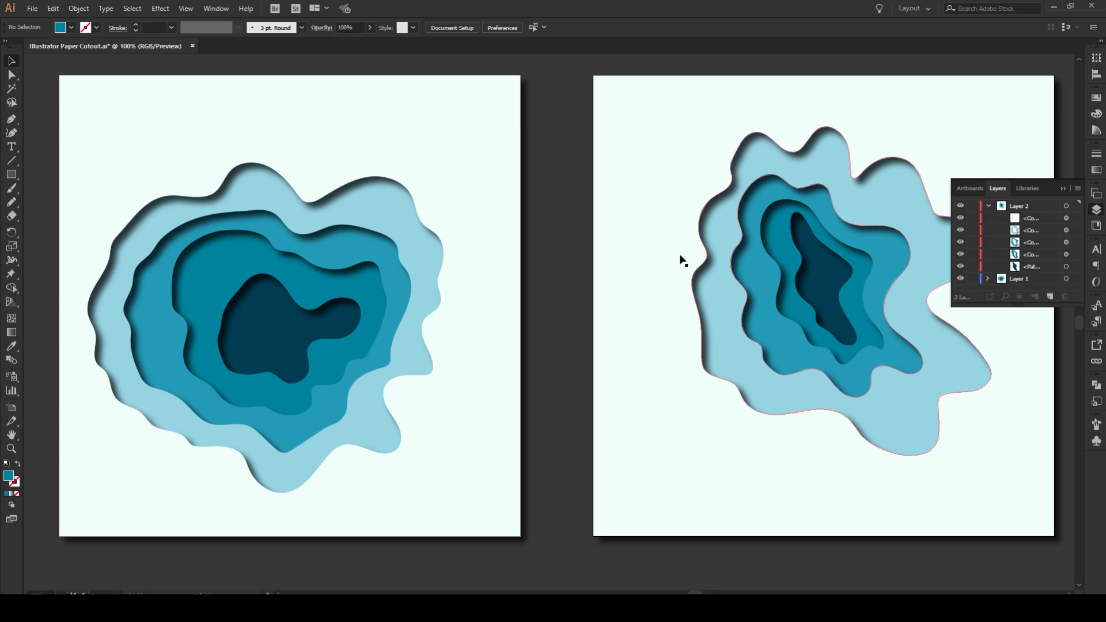
pyautogui.click(1063, 188)
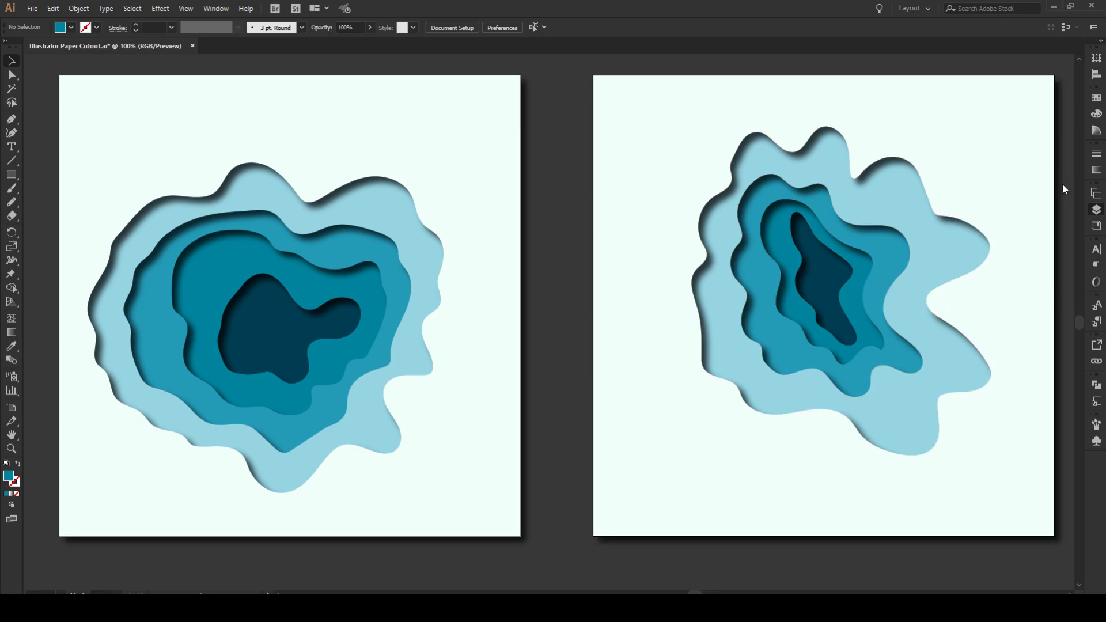